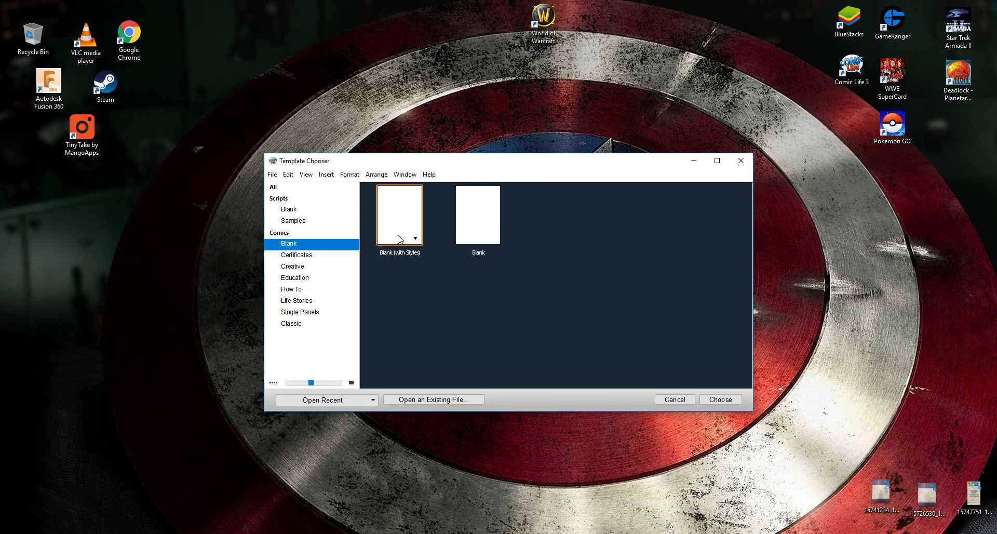
Browse the blank and sample script templates, then settle on the Blank comic template.
left_click(303, 210)
left_click(299, 221)
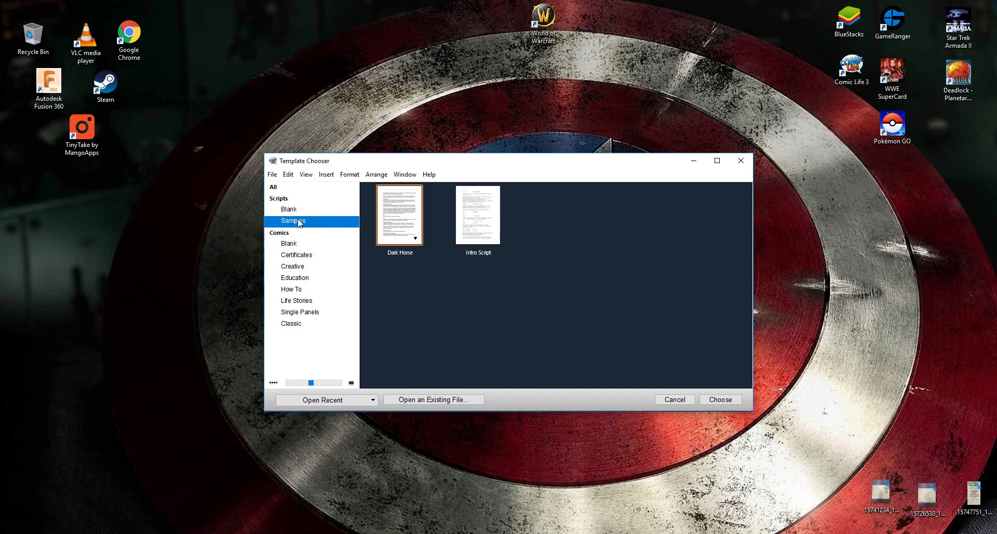
left_click(303, 245)
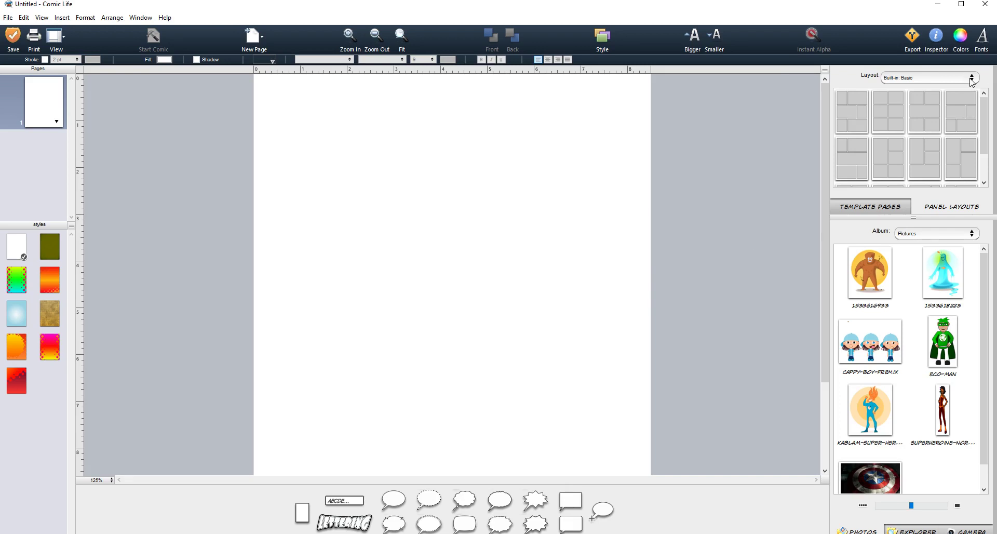
Preview the 60's Comic 2, Manga 1 and Picture-In-Picture layout collections.
left_click(968, 77)
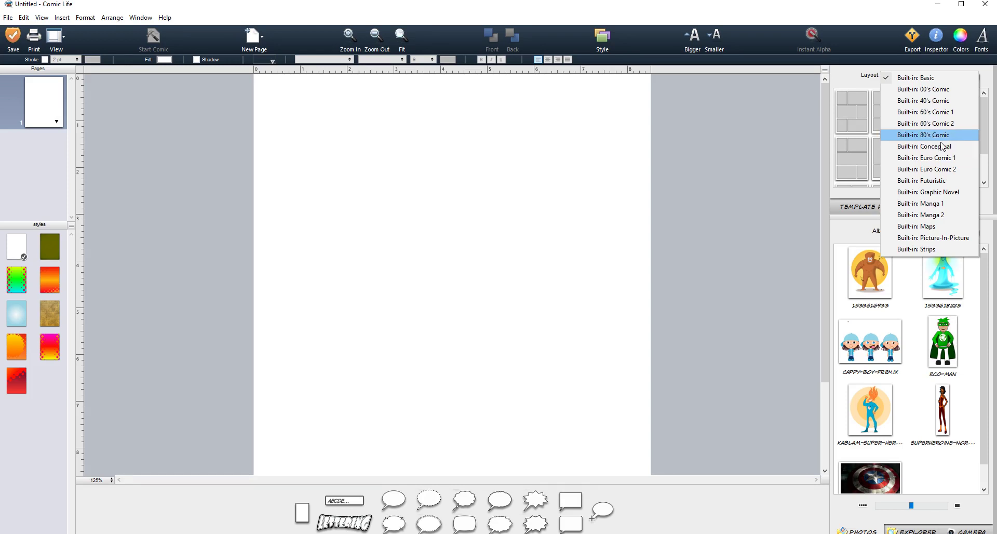
left_click(944, 124)
left_click(959, 82)
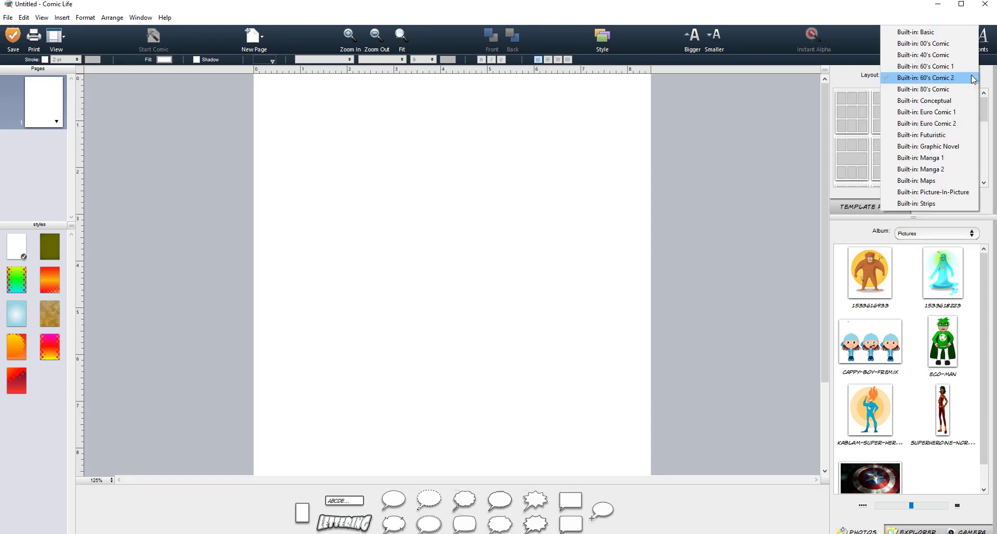
left_click(948, 158)
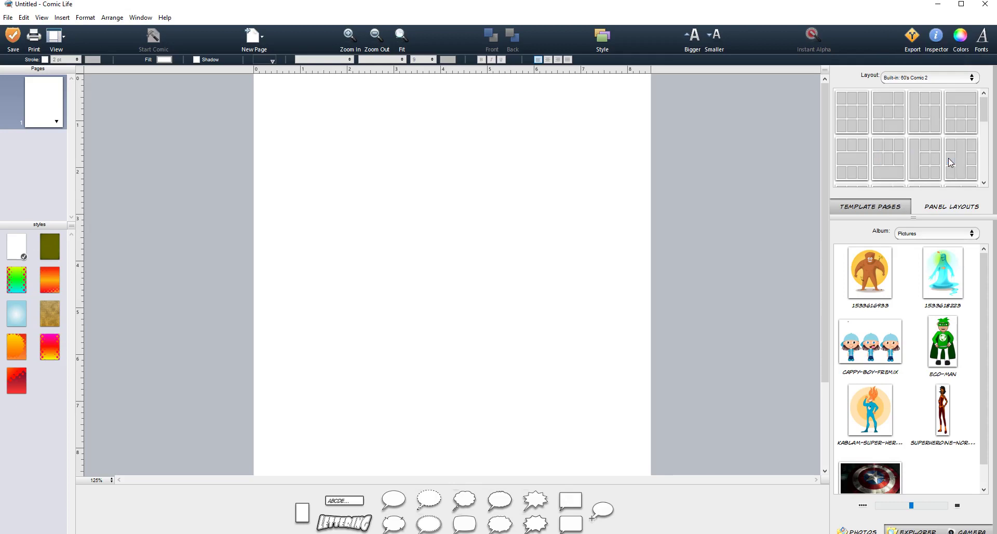
left_click(968, 79)
left_click(959, 112)
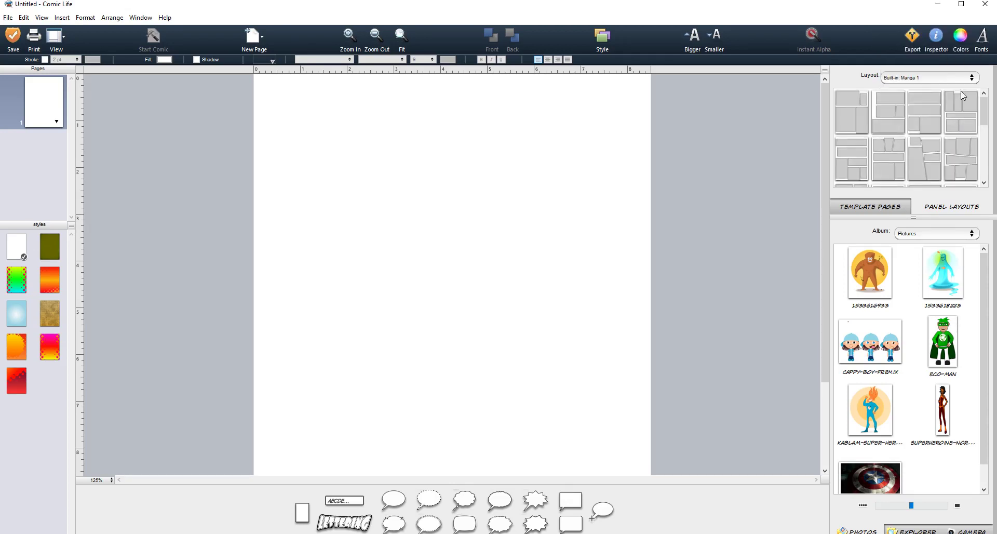
left_click(968, 78)
left_click(964, 89)
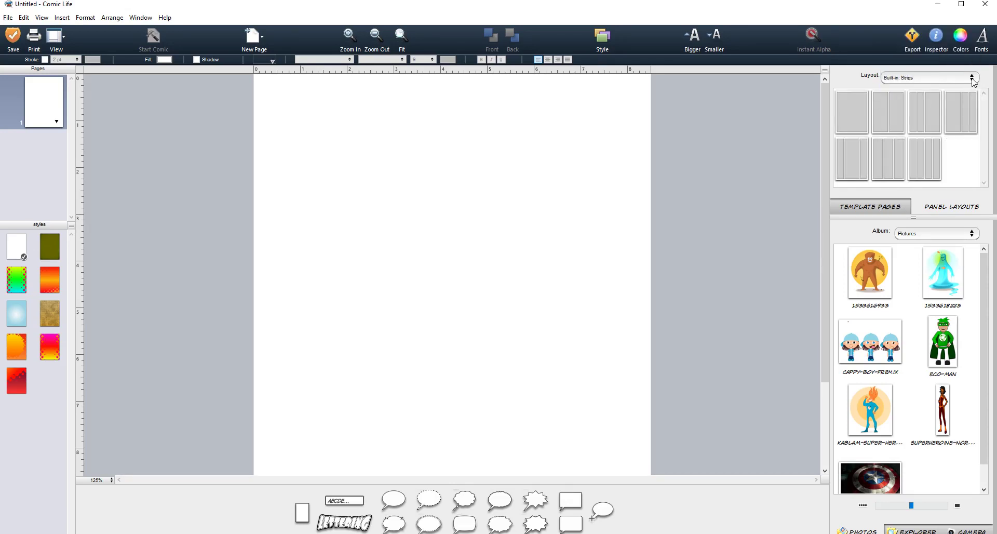
left_click(970, 79)
Apply the fourth Built-in: Manga 2 layout to the page, giving five panel frames.
left_click(961, 47)
left_click_drag(947, 116, 472, 185)
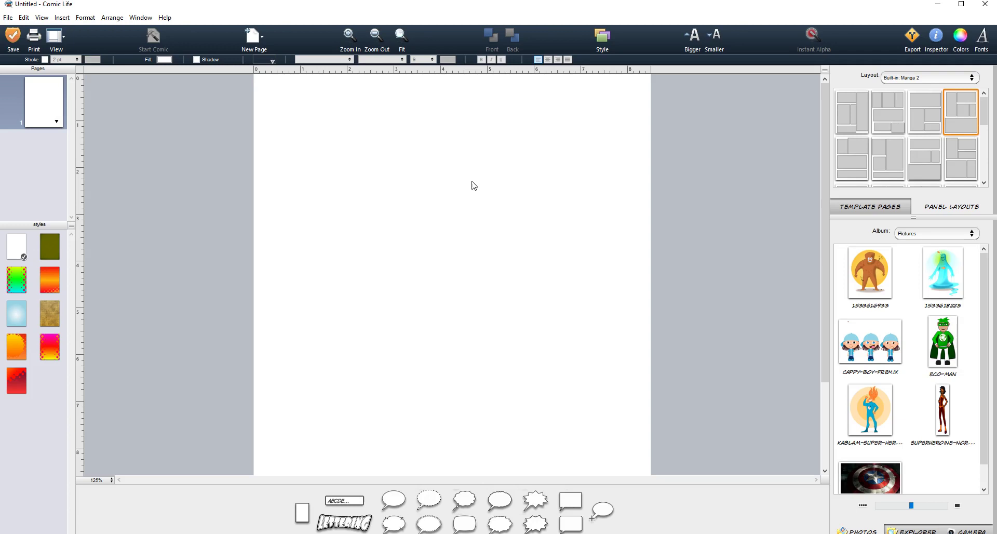
scroll(483, 185, "down", 3)
scroll(486, 185, "up", 3)
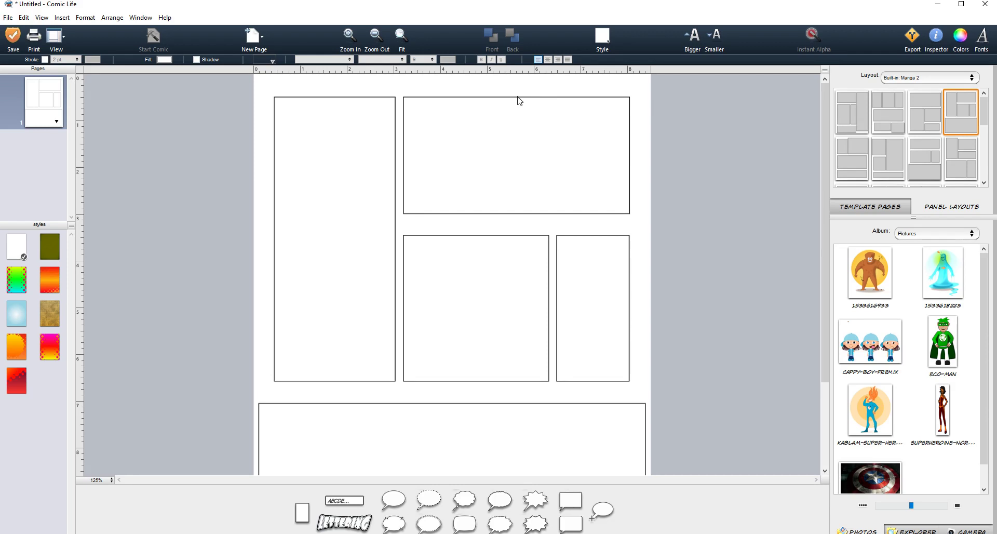
Shrink the wide top-right panel down to a small square.
left_click(606, 154)
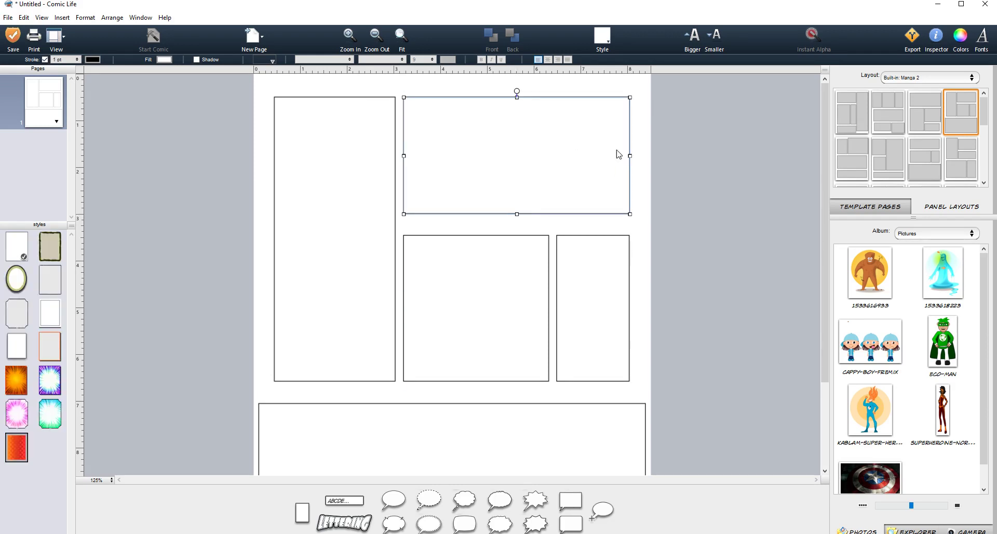
left_click_drag(630, 156, 508, 155)
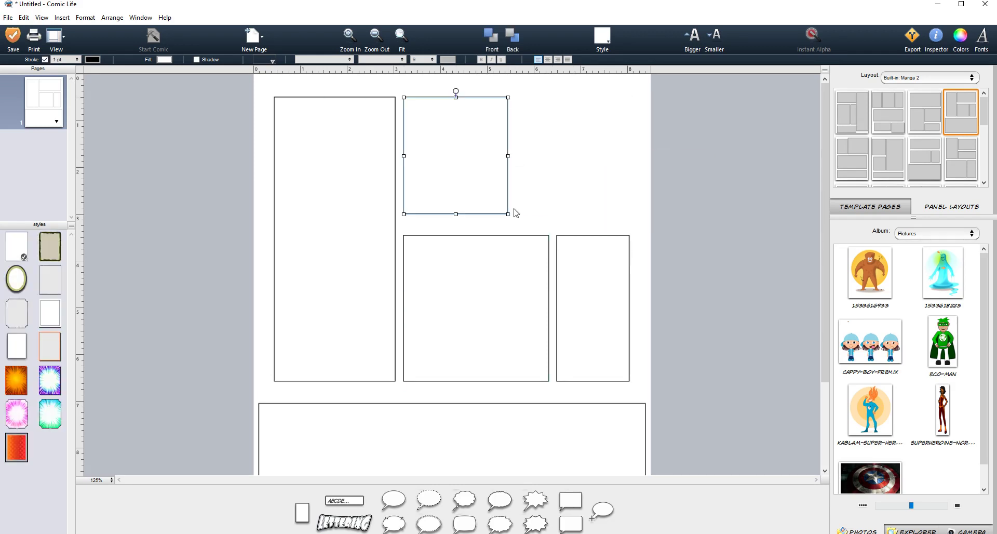
left_click_drag(511, 217, 477, 182)
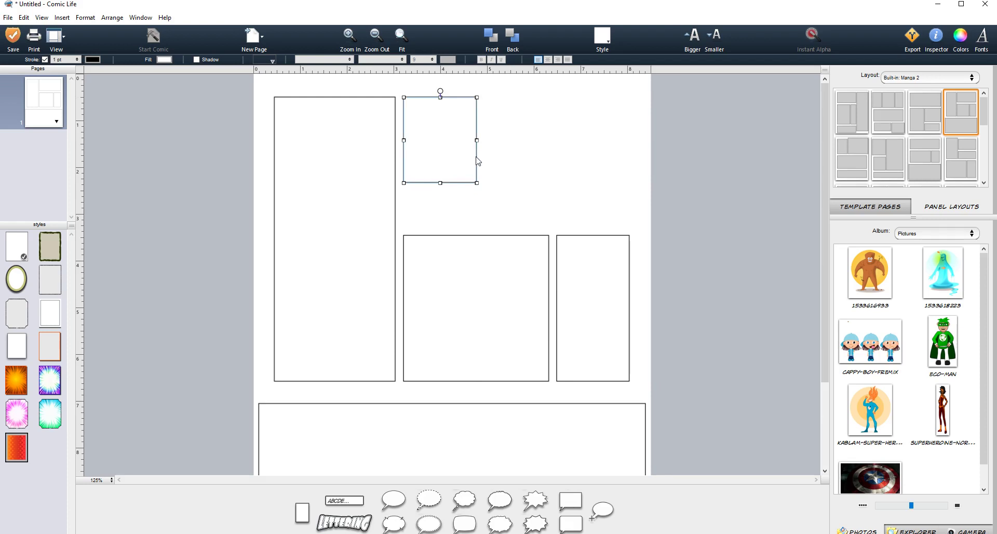
Duplicate the small square panel beside it and enlarge the copy to fill the top-right space.
left_click(572, 169)
left_click(475, 167)
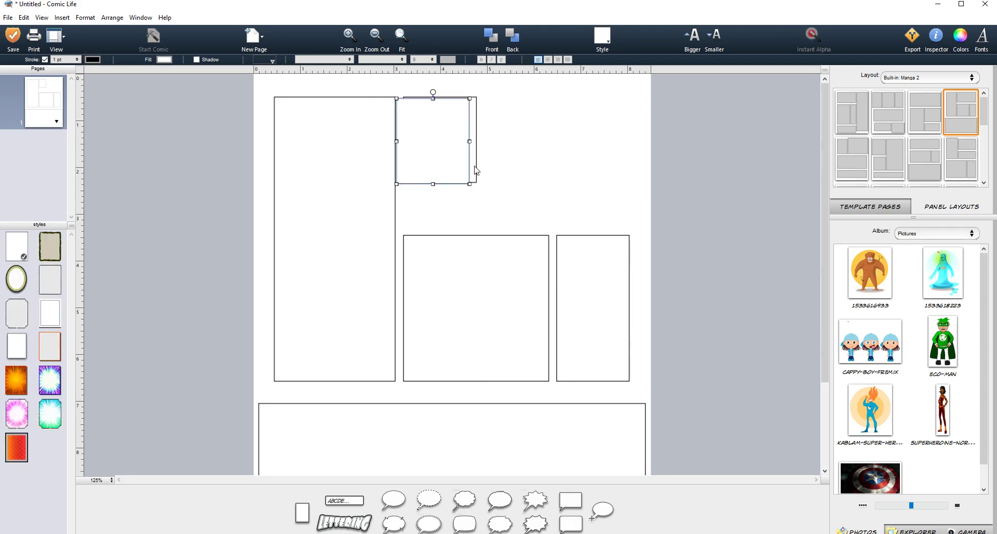
left_click_drag(447, 147, 556, 151)
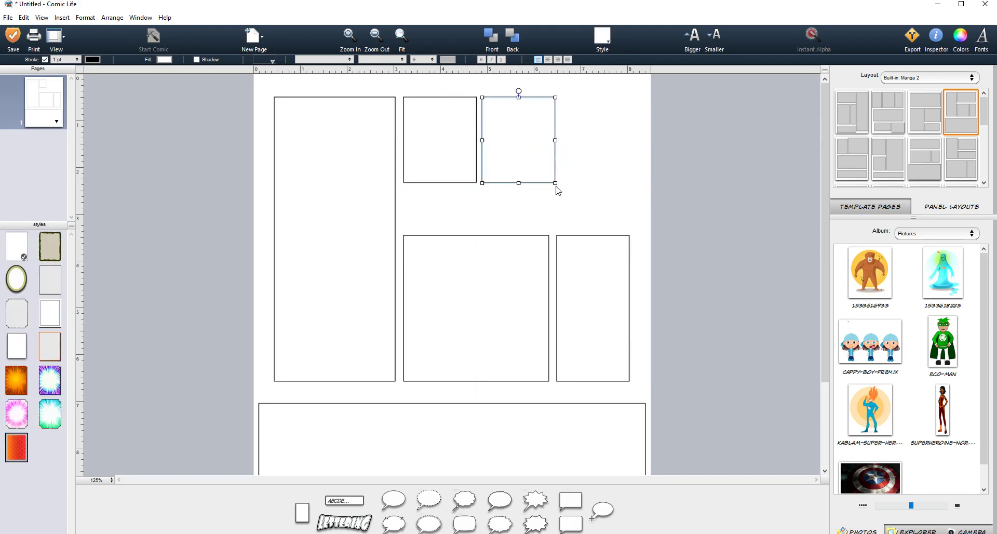
left_click_drag(557, 184, 629, 225)
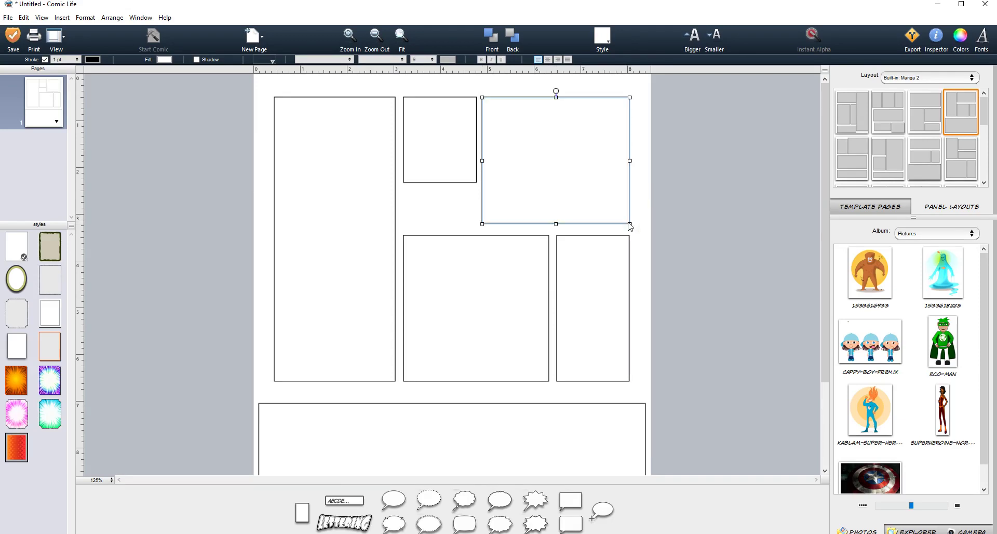
left_click(700, 193)
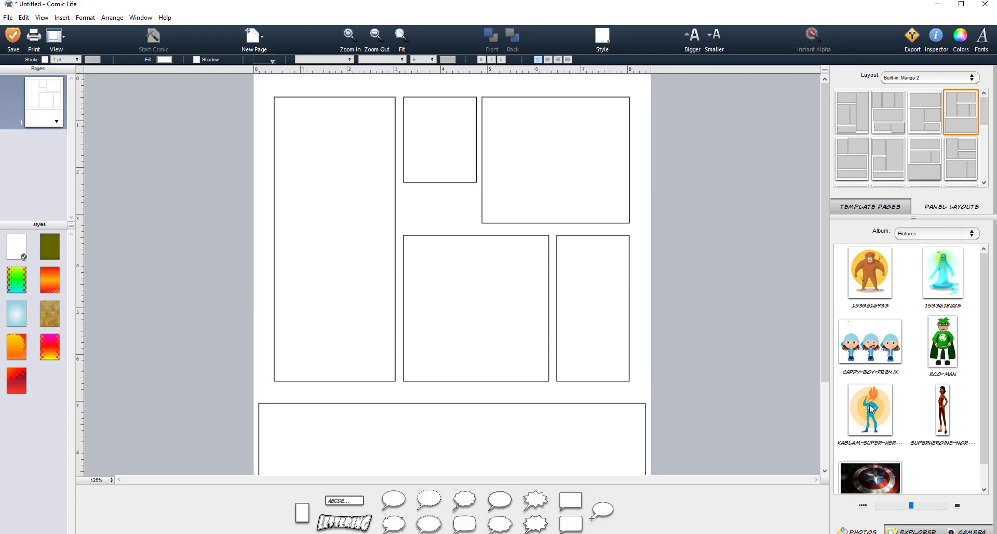
Drop the KABLAM flame-haired hero picture into the lower-middle panel and start Instant Alpha on it.
left_click_drag(872, 410, 481, 308)
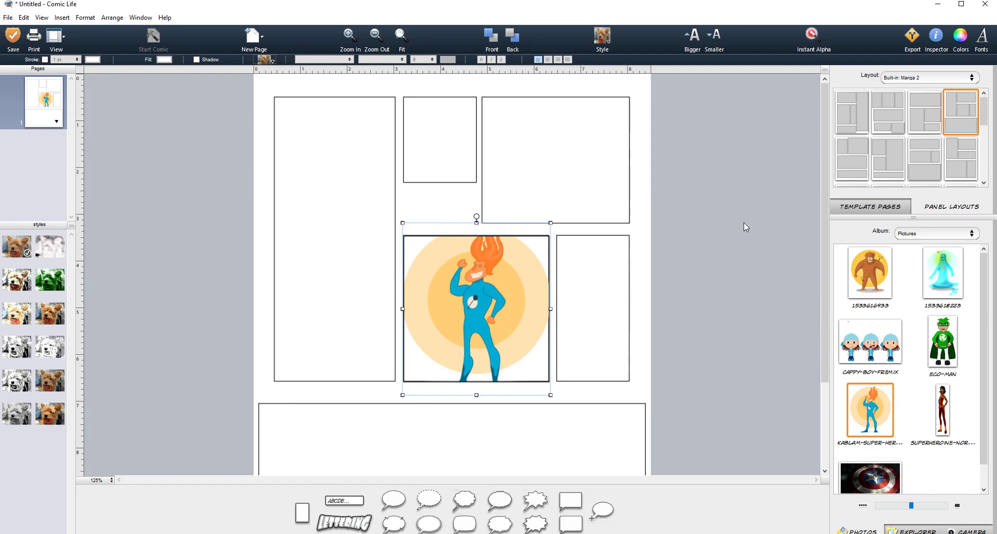
left_click(812, 37)
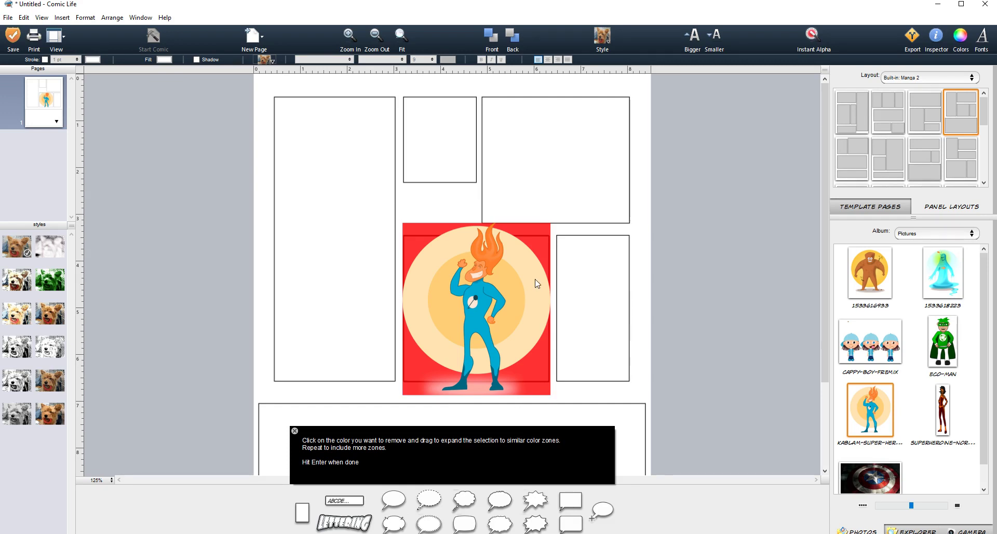
Mark the pale circle areas around the Kablam figure and apply the Instant Alpha removal.
left_click_drag(537, 284, 531, 266)
left_click_drag(447, 248, 441, 246)
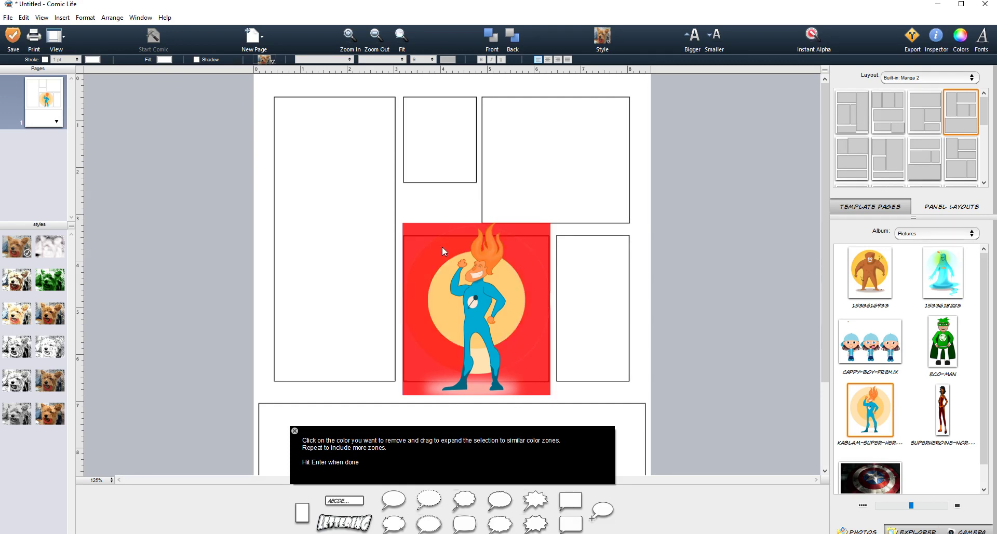
left_click(438, 292)
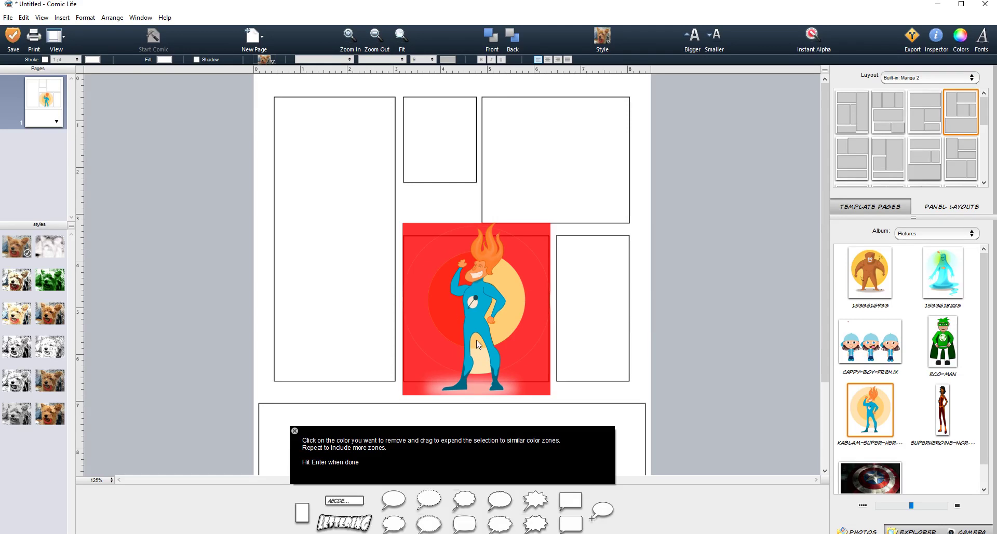
left_click(481, 366)
left_click(506, 322)
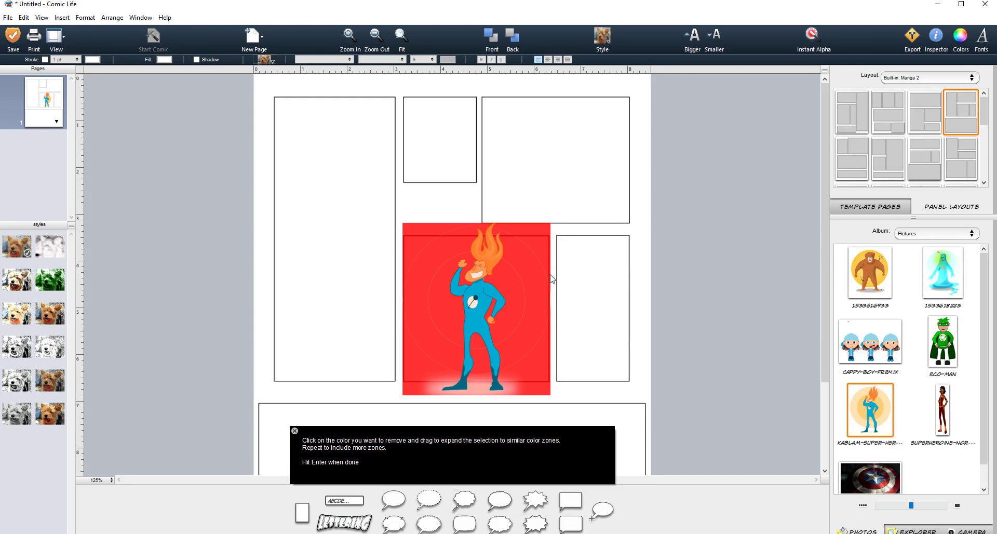
key("Return")
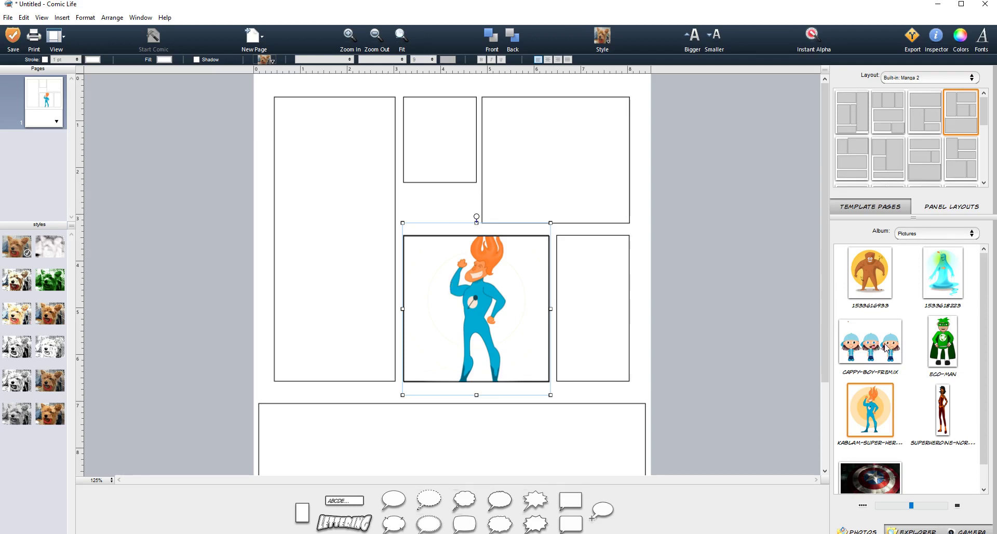
Add the Cappy-Boy picture alongside the hero and reposition it within the panel.
left_click_drag(878, 347, 500, 337)
left_click(497, 300)
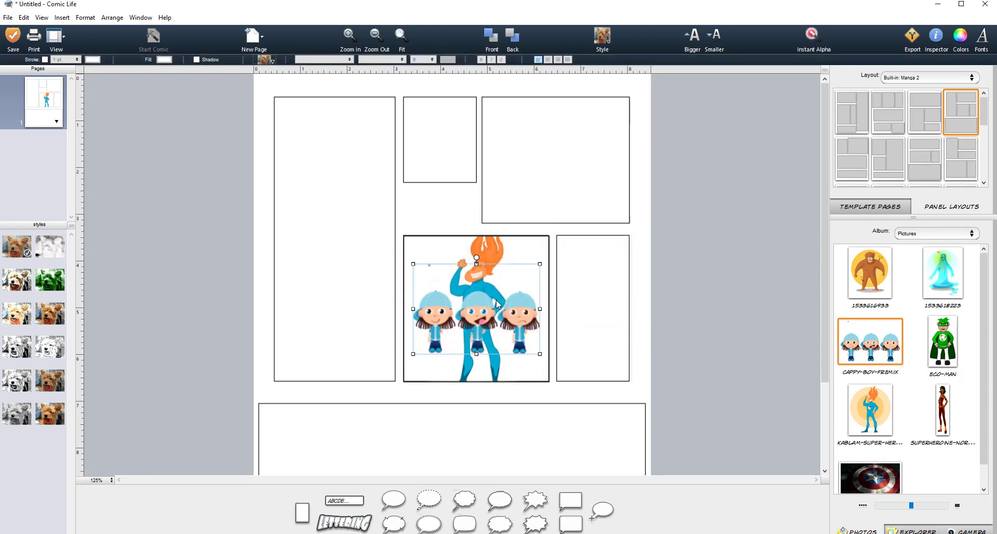
left_click_drag(489, 330, 494, 344)
right_click(478, 255)
left_click(521, 337)
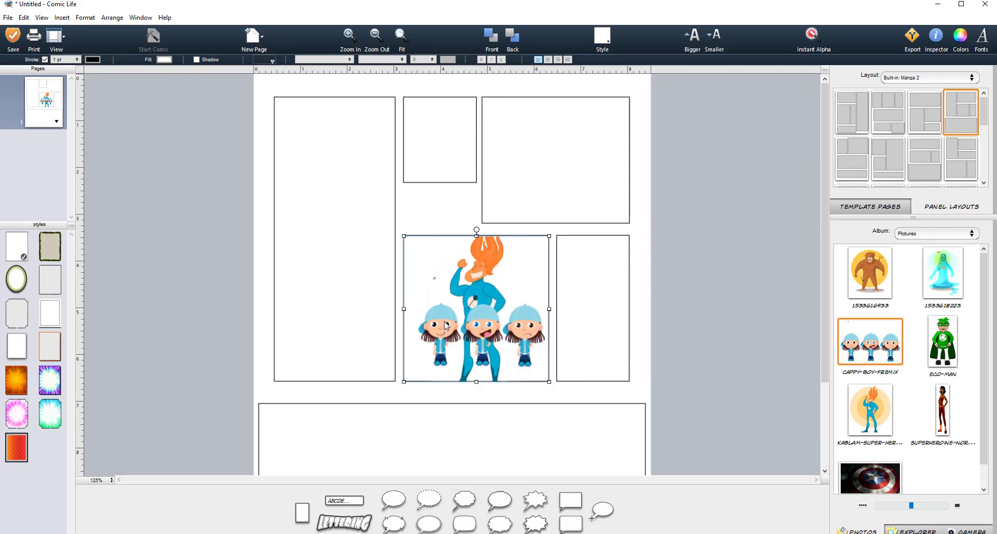
left_click_drag(482, 320, 483, 299)
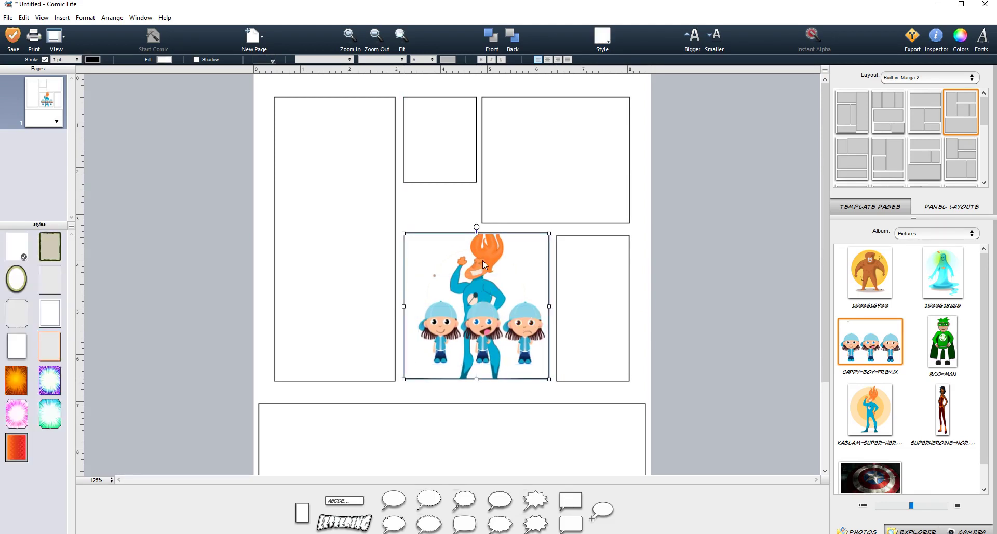
Swap the hero panel into the top-right slot, the empty panel into the middle, and fill it with Cappy-Boy.
left_click_drag(484, 255, 384, 134)
left_click_drag(560, 227, 469, 361)
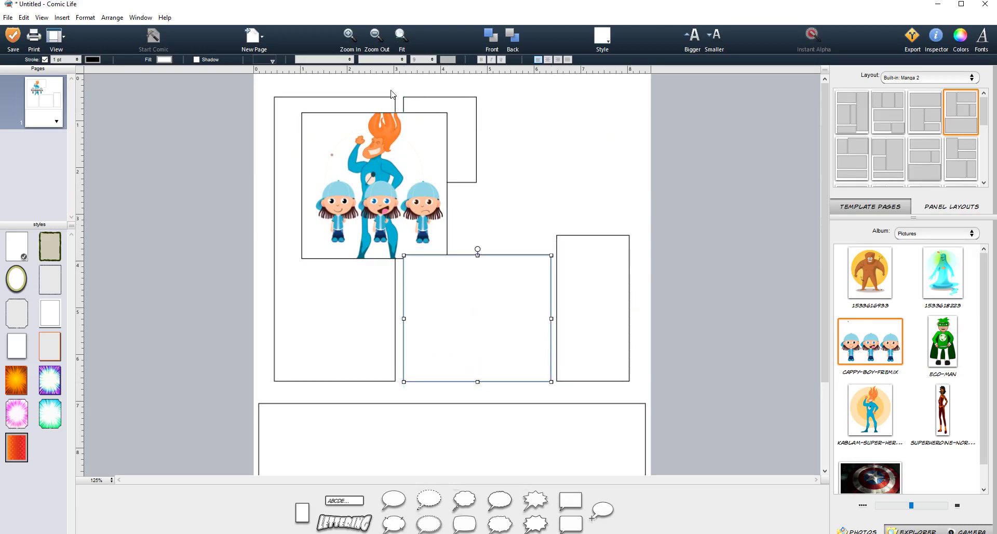
left_click_drag(441, 173, 628, 138)
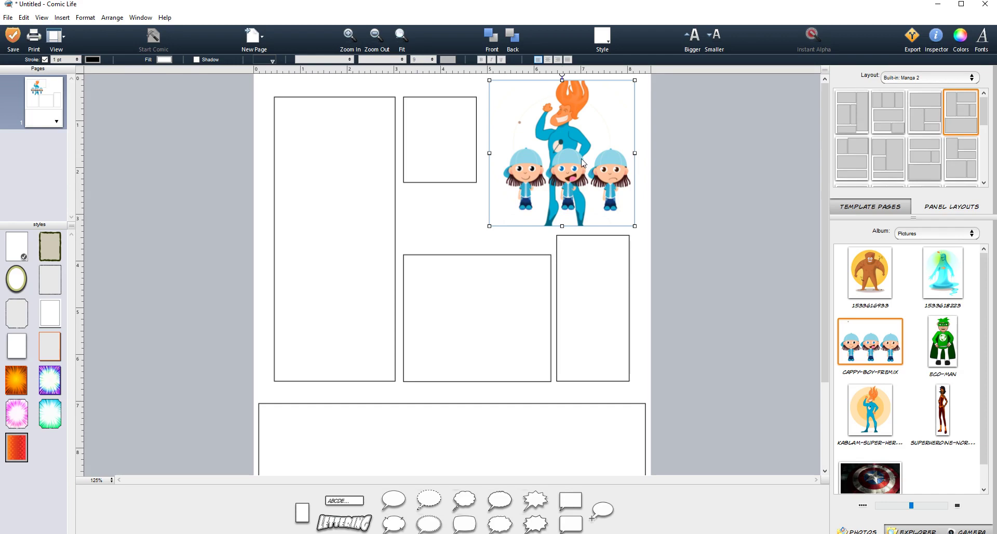
right_click(520, 153)
left_click(526, 123)
left_click_drag(572, 157, 571, 158)
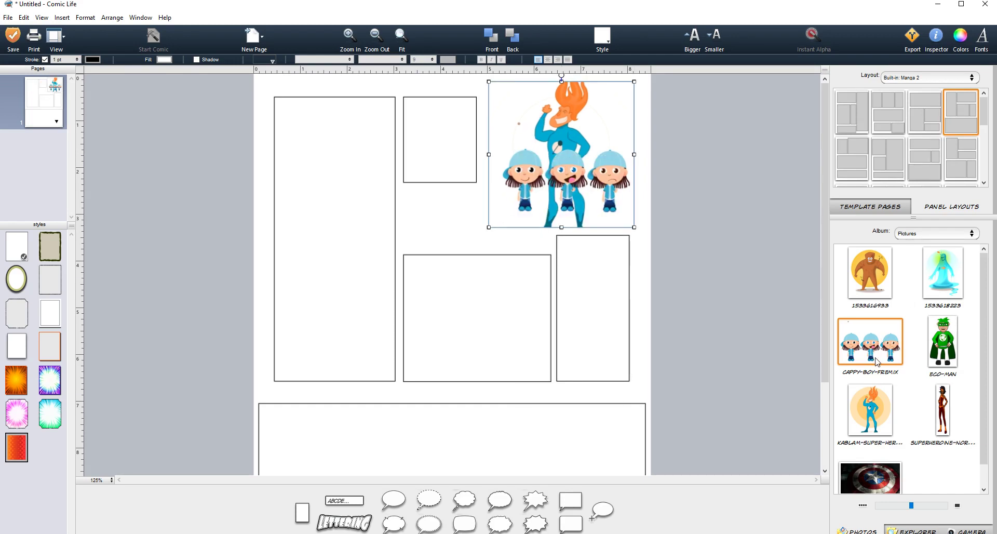
left_click_drag(873, 349, 476, 315)
Add the KABLAM fire hero on top of the Cappy-Boy kids in the middle panel.
left_click(880, 411)
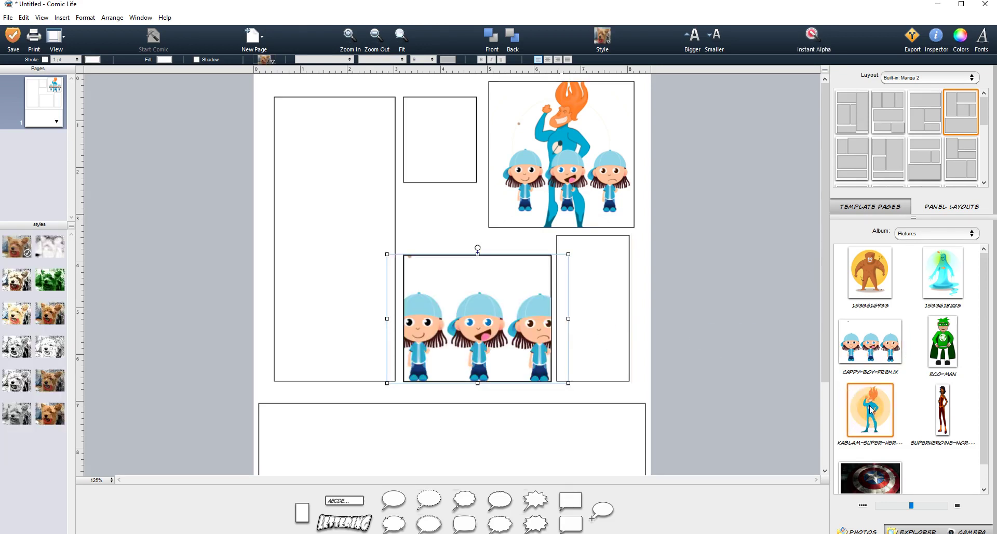
left_click_drag(879, 412, 483, 309)
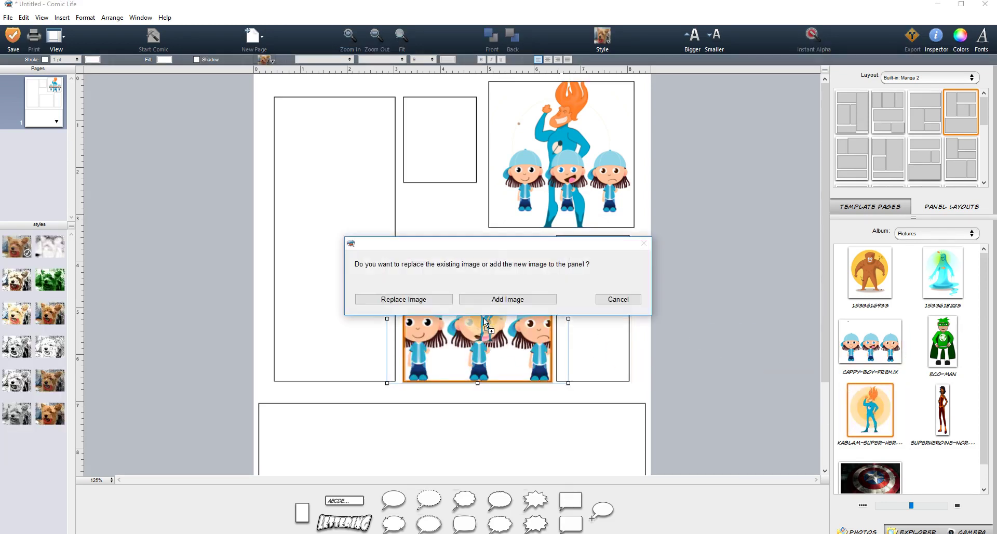
left_click(497, 300)
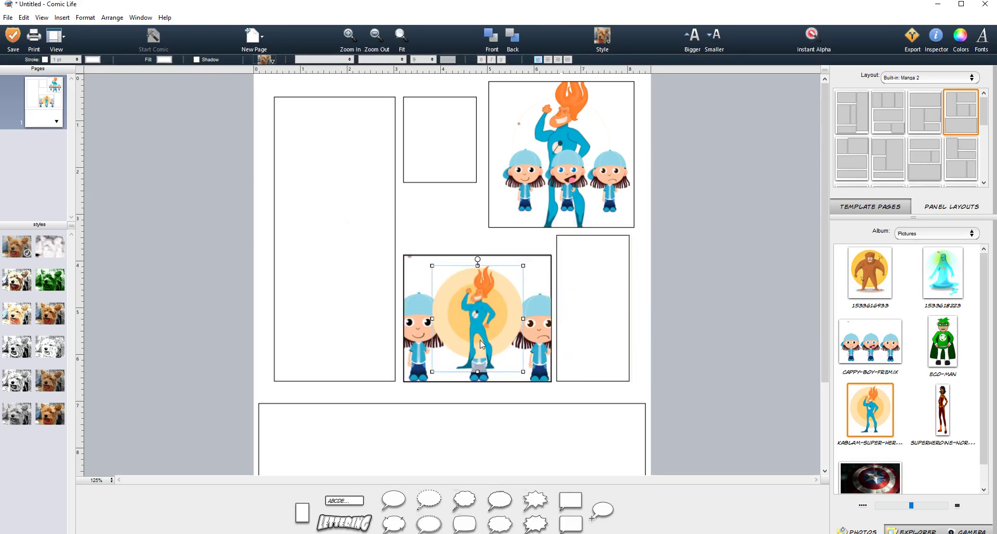
Remove the fire hero's yellow circle backdrop with Instant Alpha.
left_click(812, 34)
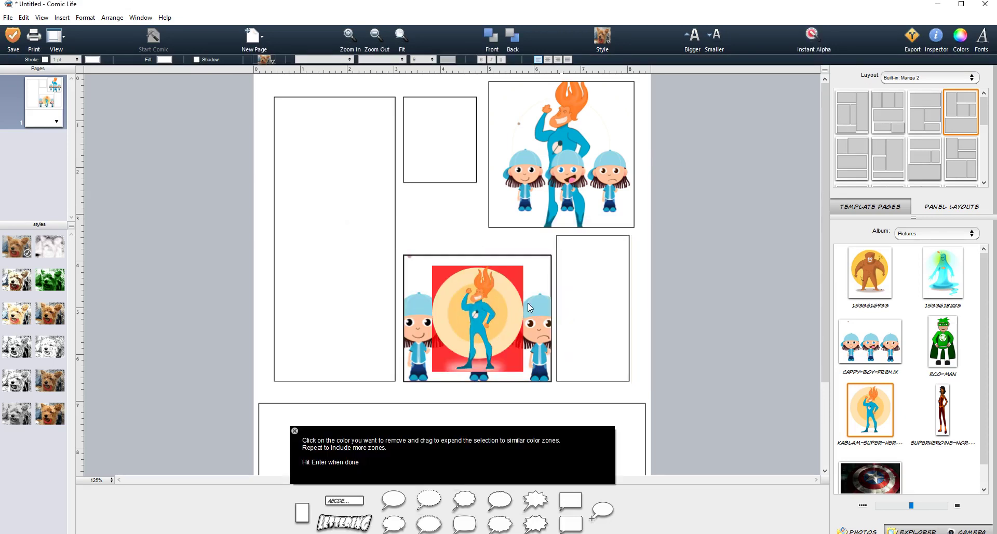
left_click_drag(501, 304, 501, 307)
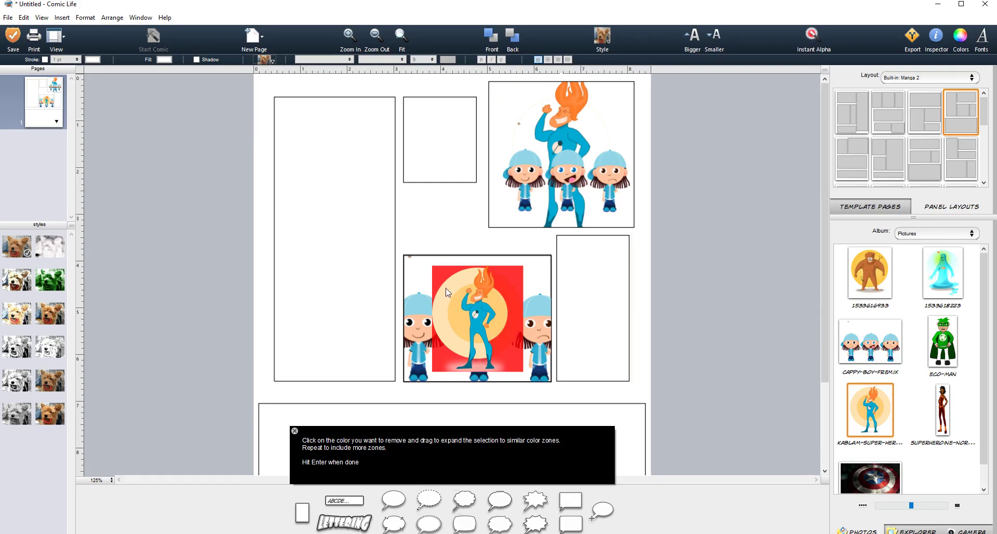
left_click(478, 349)
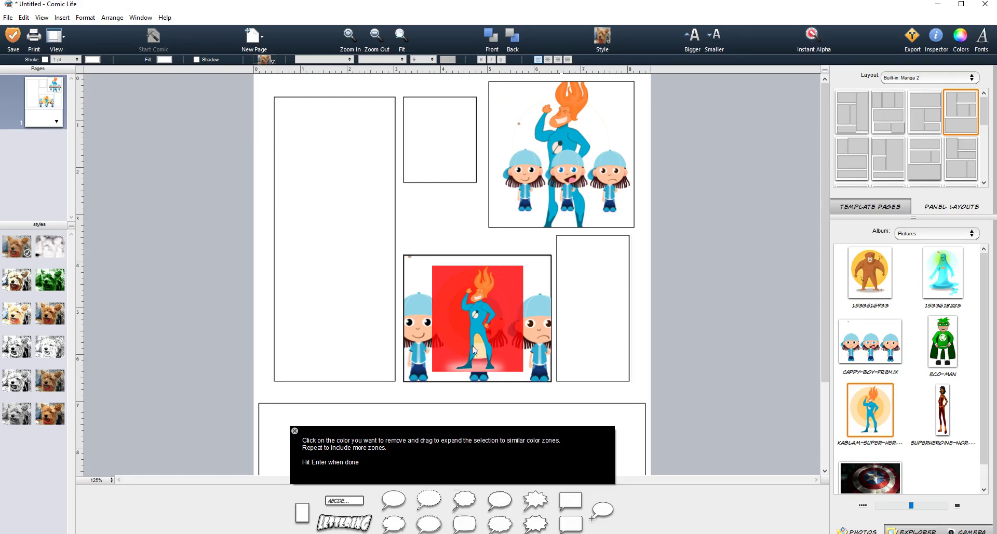
left_click(483, 354)
key("Return")
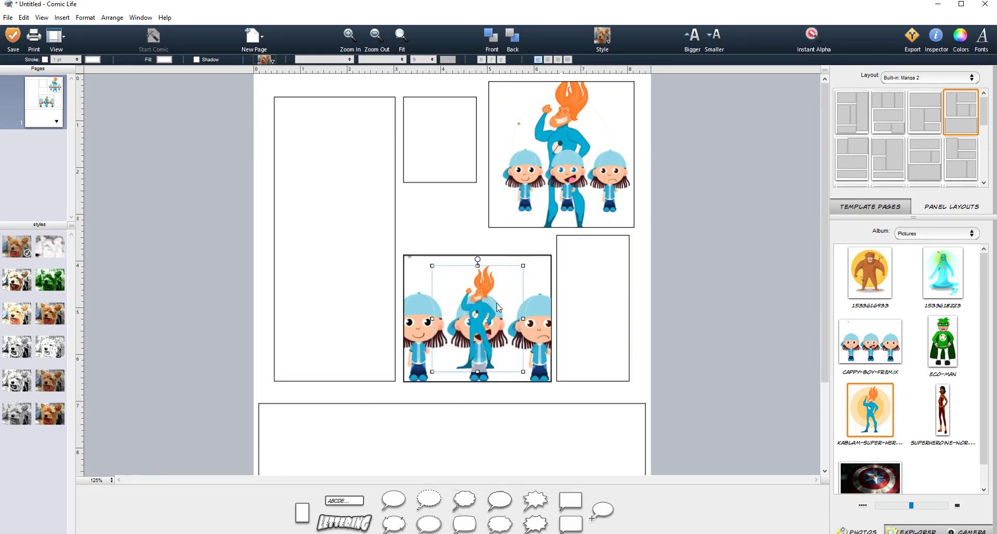
Nudge the fire hero among the kids, add a 'HI GUYS!' speech balloon, and drop in a lettering title.
left_click(461, 319)
left_click_drag(462, 319, 455, 317)
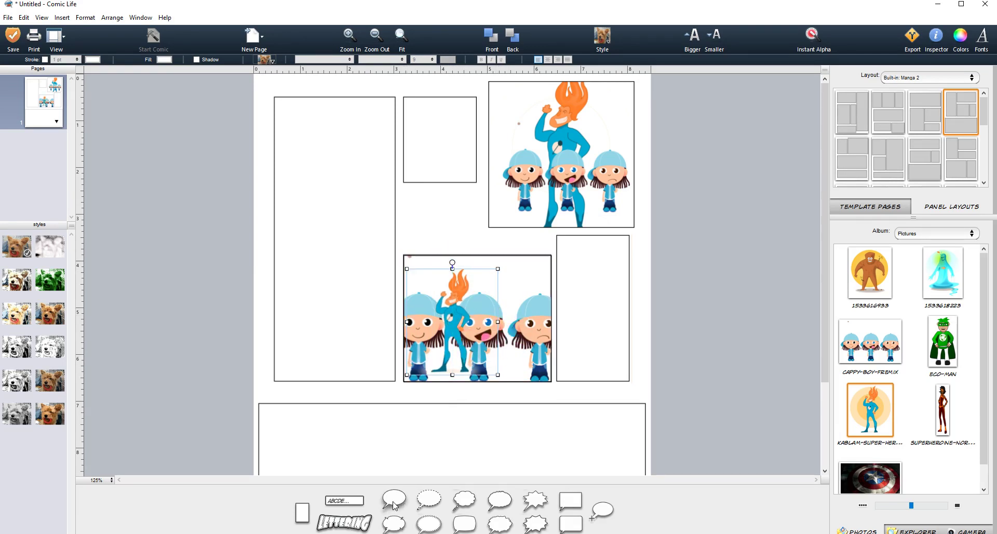
left_click_drag(394, 505, 471, 300)
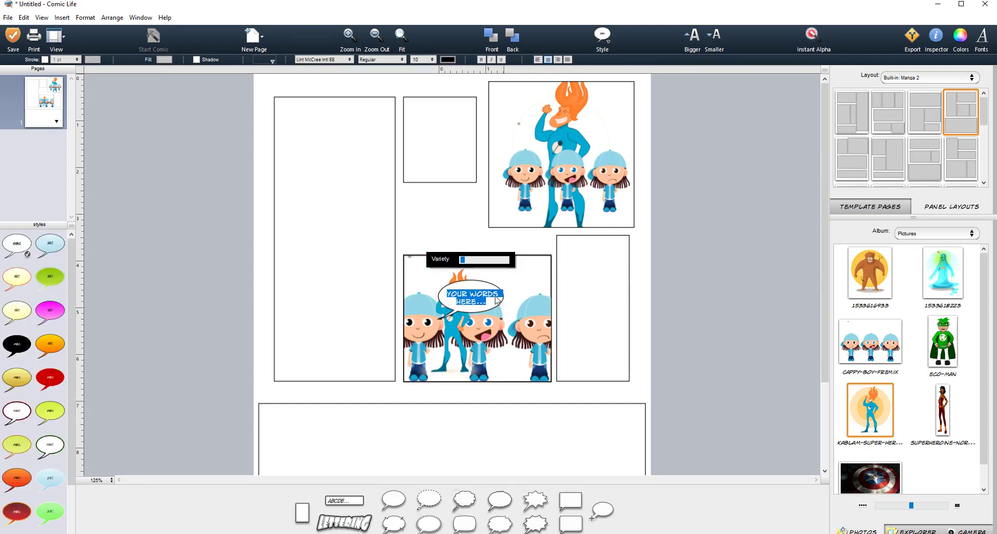
type("i guys!")
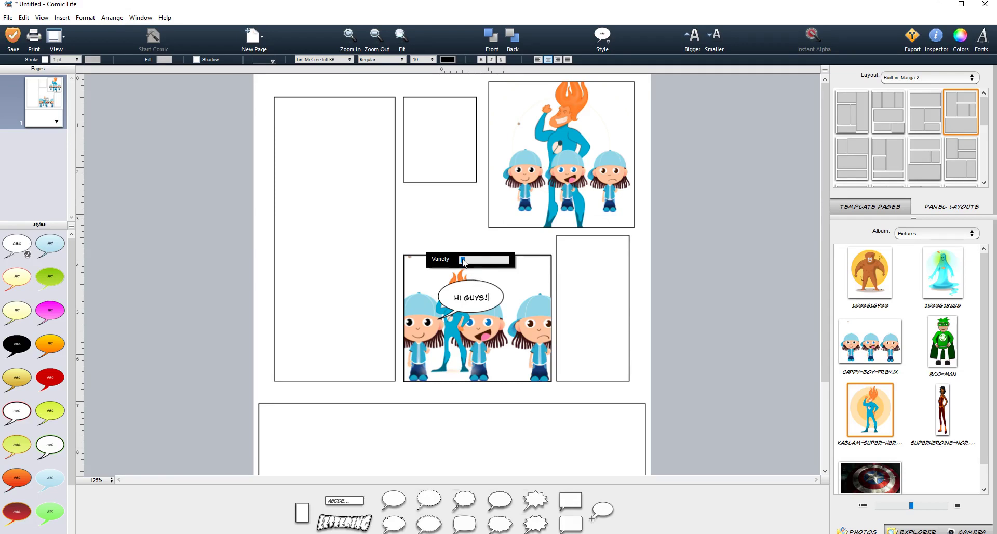
mouse_move(461, 259)
left_mouse_down()
mouse_move(504, 263)
mouse_move(465, 265)
mouse_move(474, 264)
left_mouse_up()
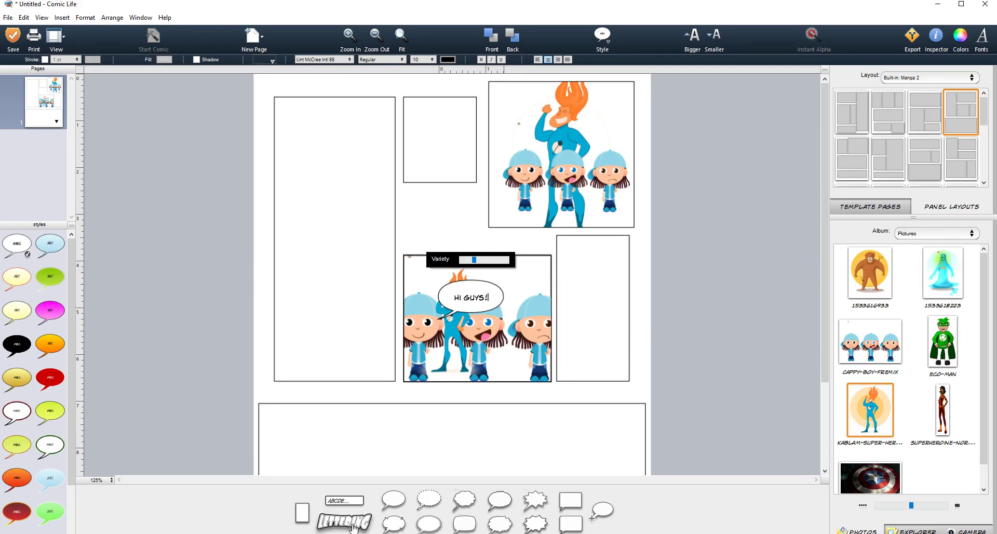
left_click_drag(344, 522, 338, 173)
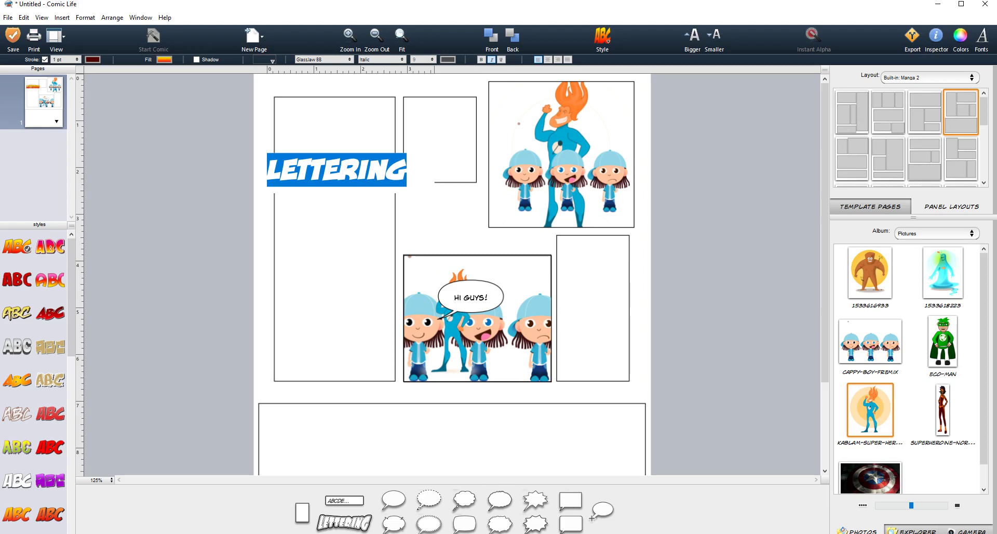
Title the lettering 'THE AMAZING ADVENTURES OF FIREMAN!', move it to the page top and narrow it to fit.
type("THE AMAZING ADVENTURES OF FIREMAN!")
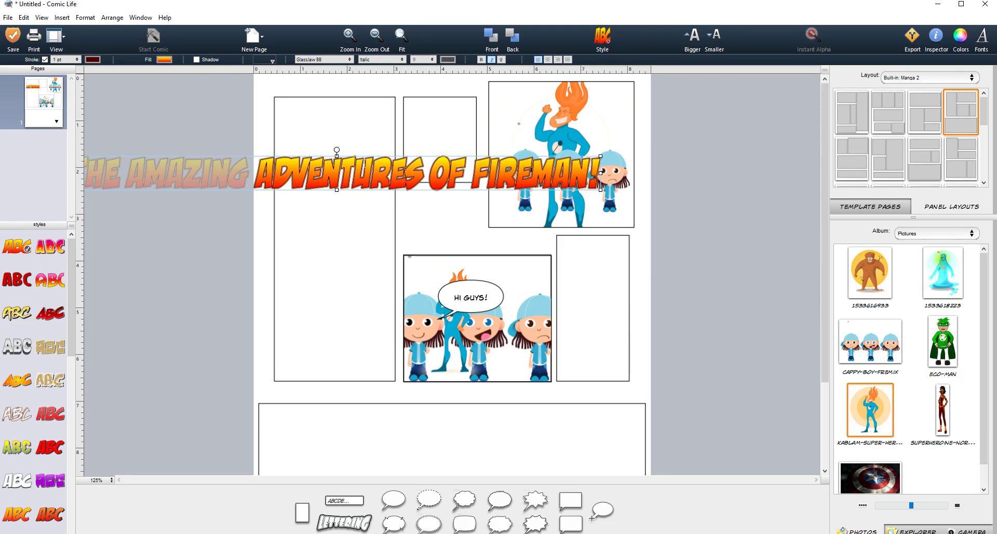
left_click_drag(367, 173, 553, 96)
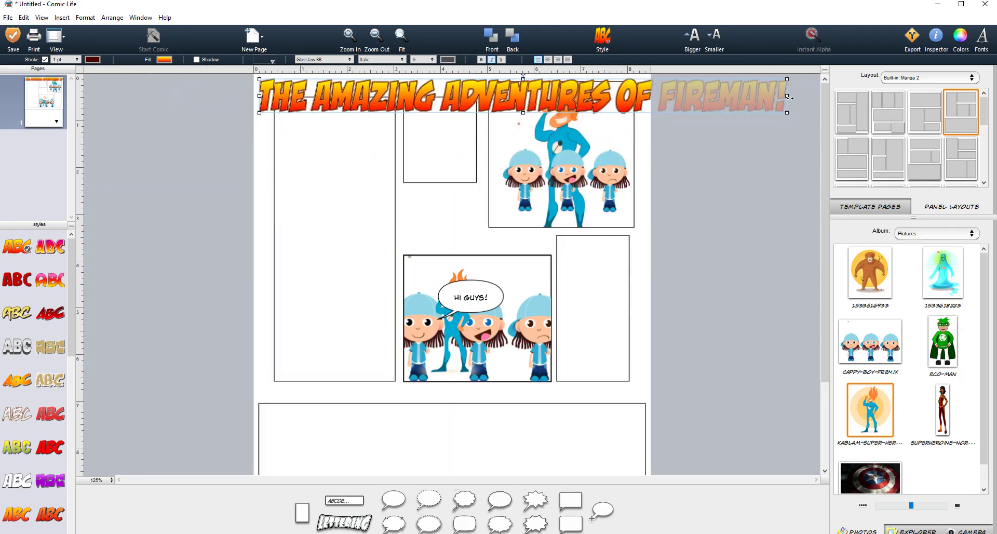
left_click_drag(789, 97, 645, 93)
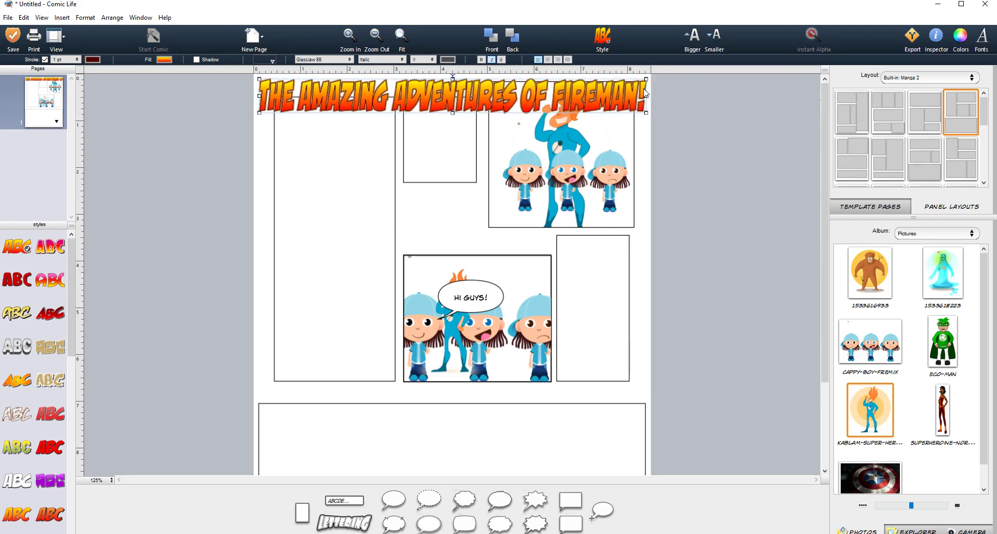